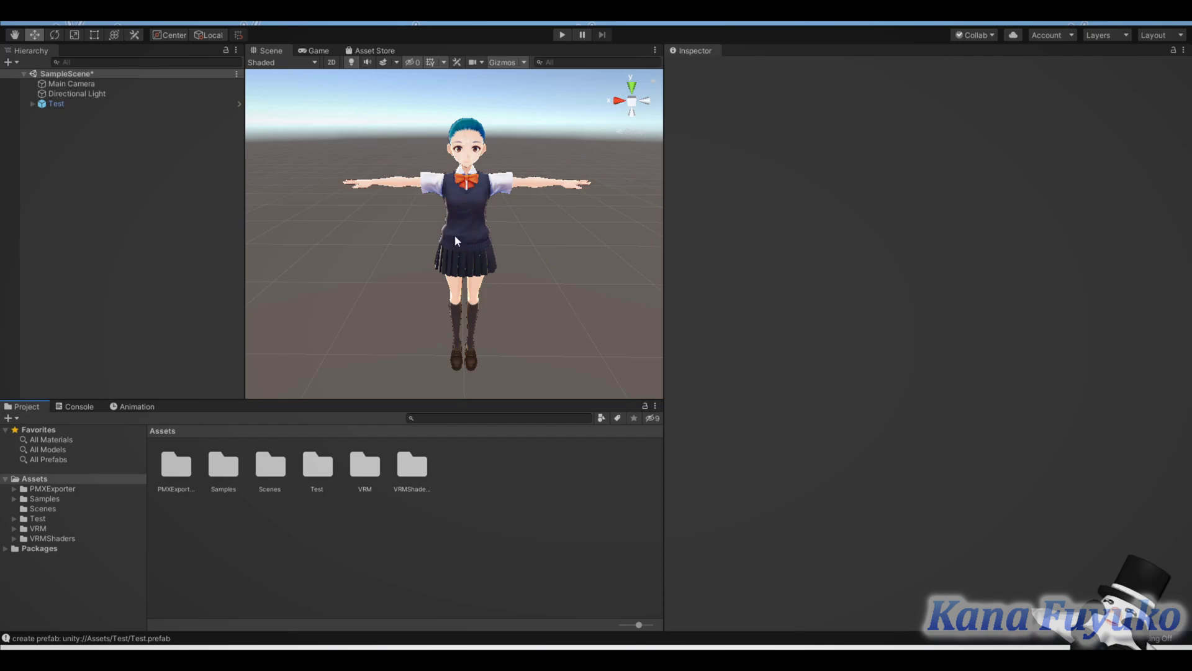
# Step: From the Test folder, drag the Test prefab into the scene to create Test (1)
pyautogui.doubleClick(318, 465)
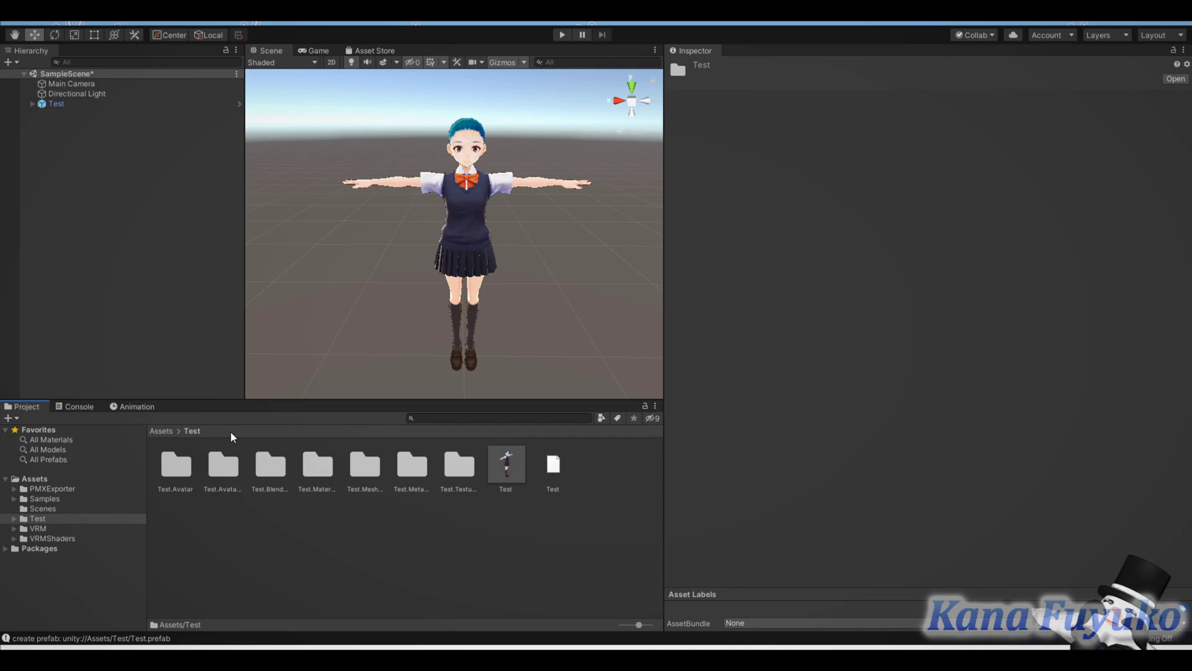
pyautogui.click(163, 431)
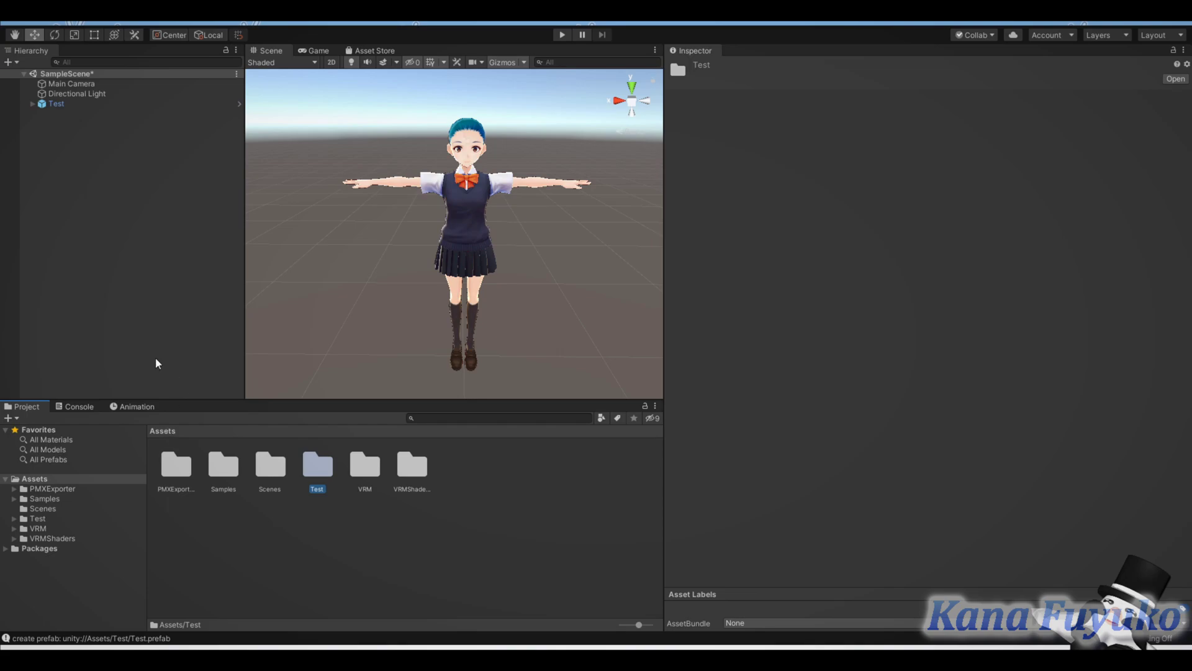
pyautogui.click(341, 524)
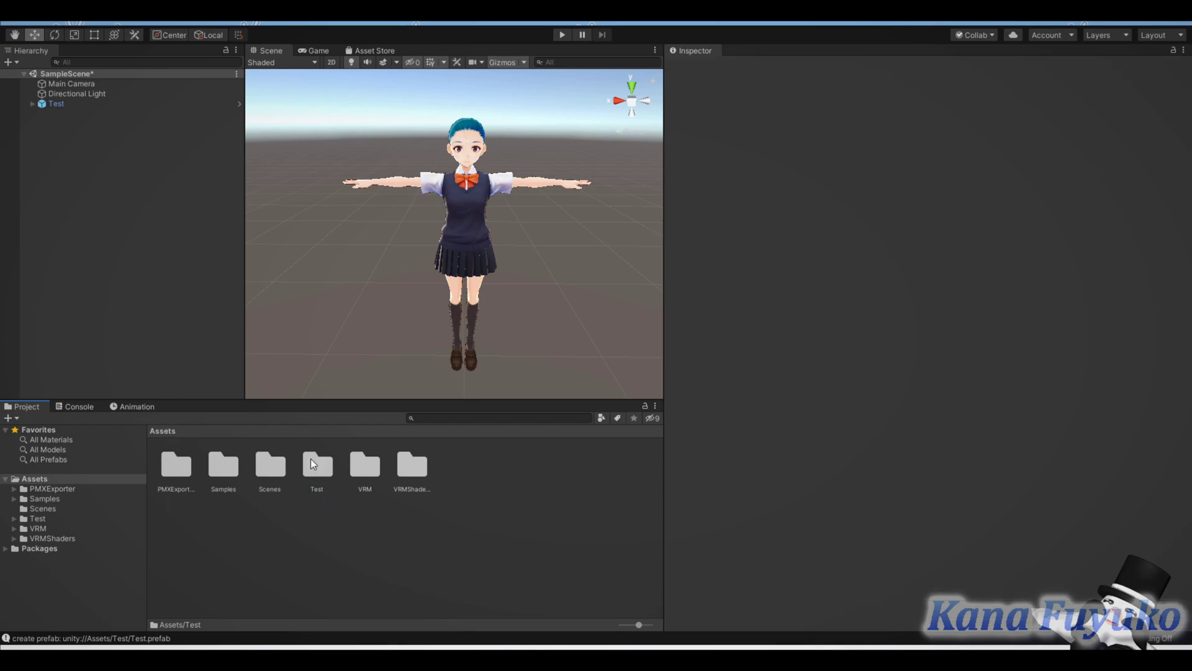
pyautogui.click(109, 103)
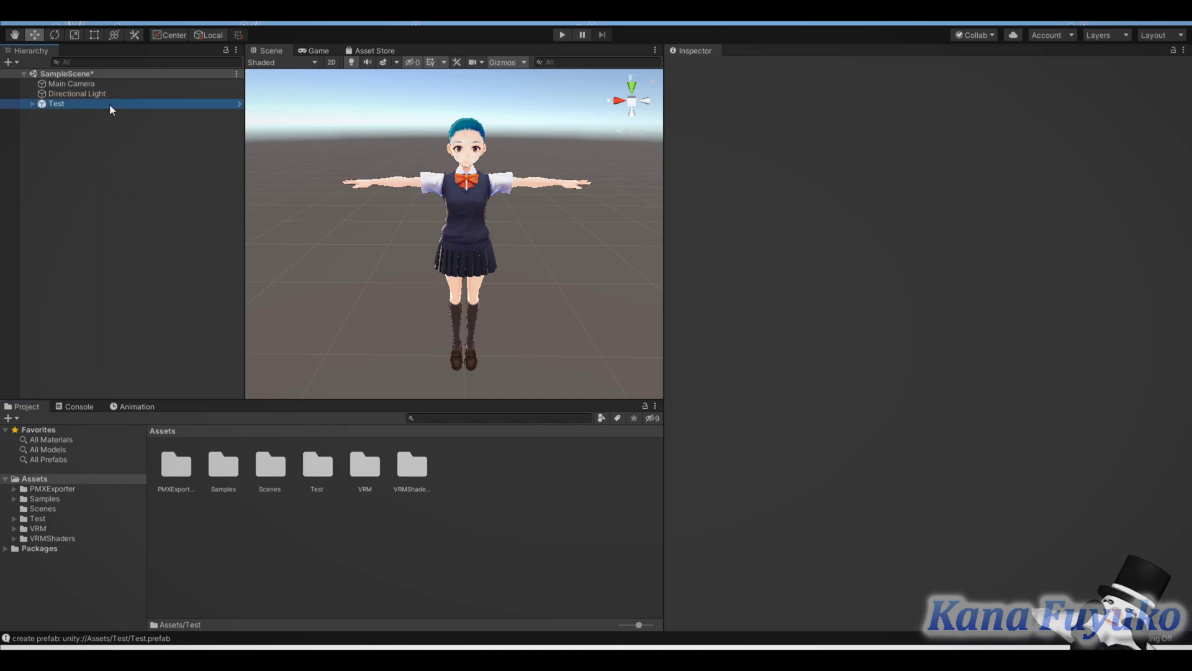
pyautogui.click(341, 486)
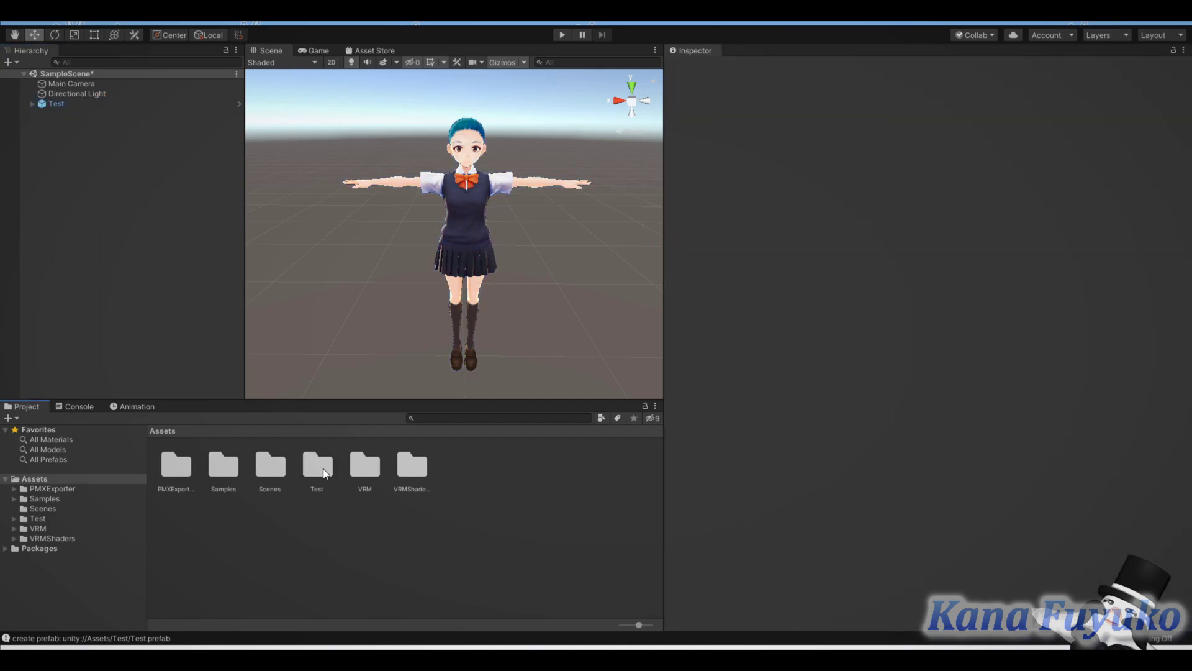
pyautogui.doubleClick(319, 472)
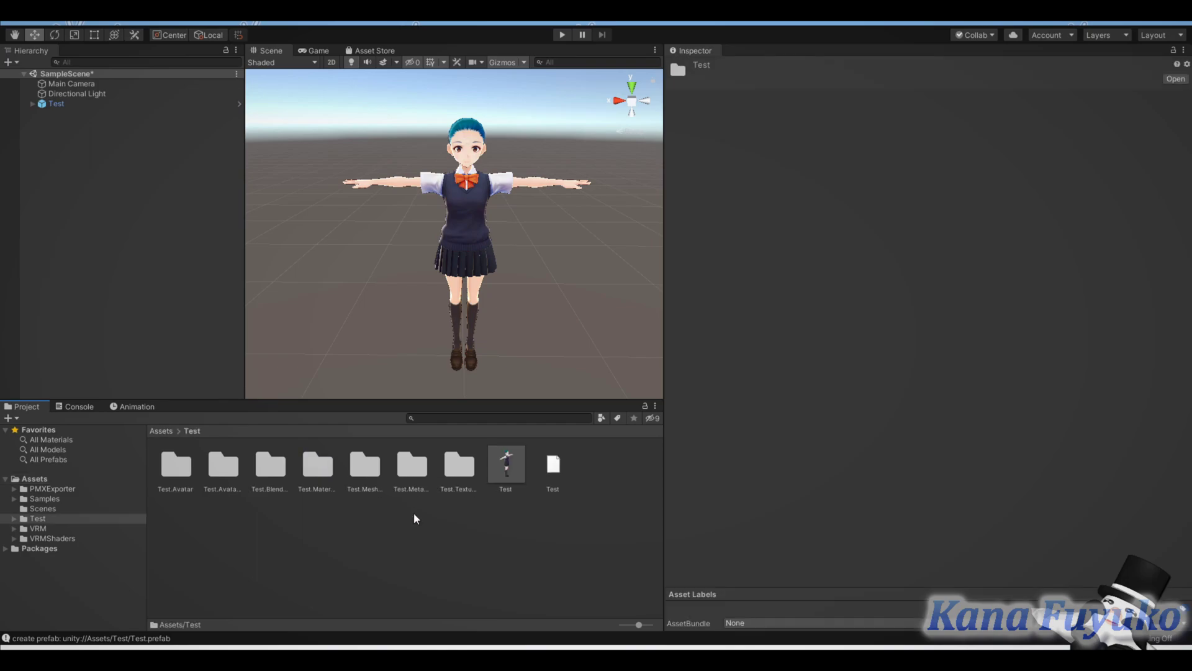
pyautogui.moveTo(497, 469); pyautogui.dragTo(100, 251)
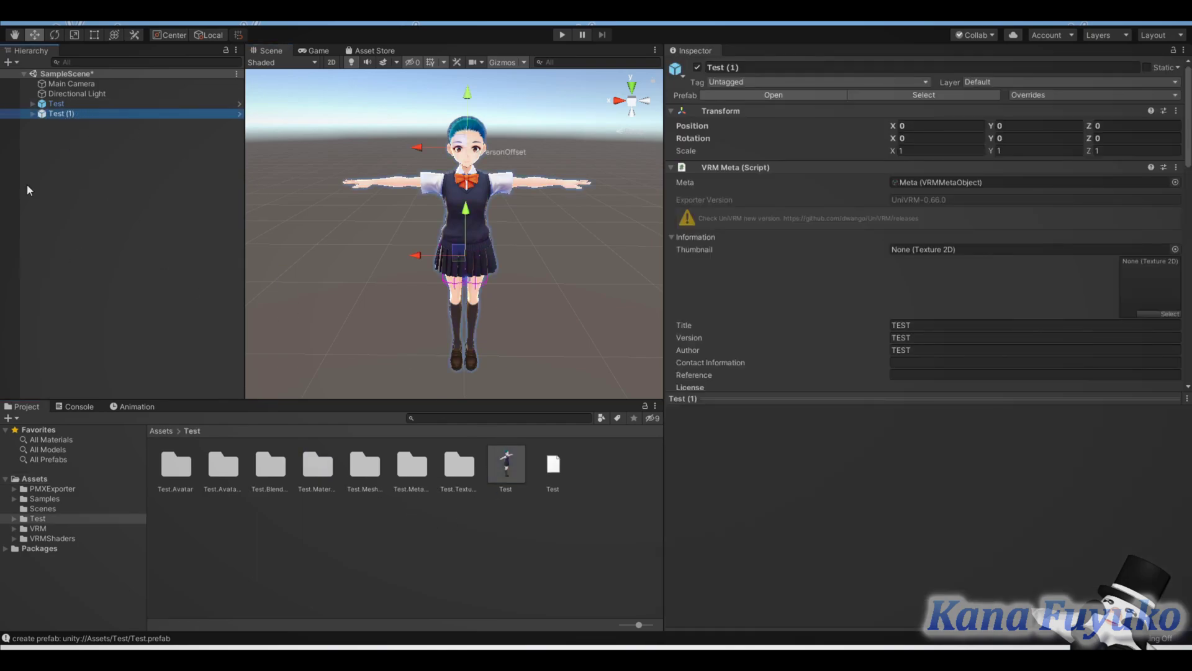
# Step: Delete Test (1), select the Test avatar, and scroll the Inspector to PMX Exporter (Script)
pyautogui.press('Delete')
pyautogui.click(82, 104)
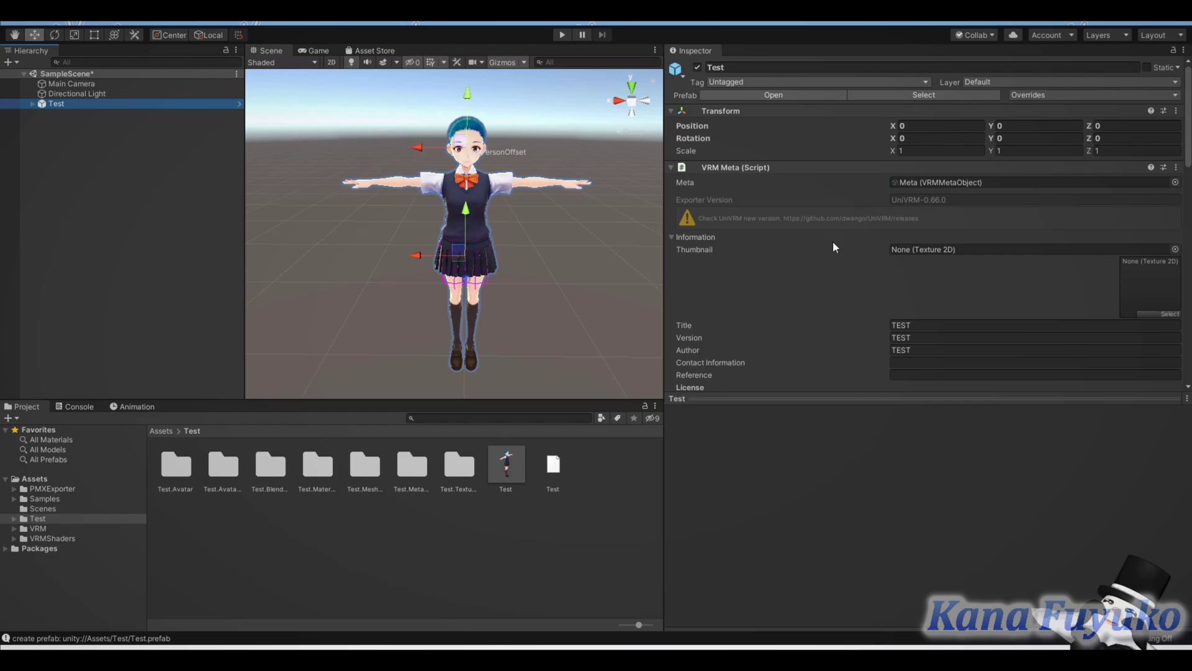
pyautogui.scroll(-10, 845, 273)
pyautogui.click(926, 377)
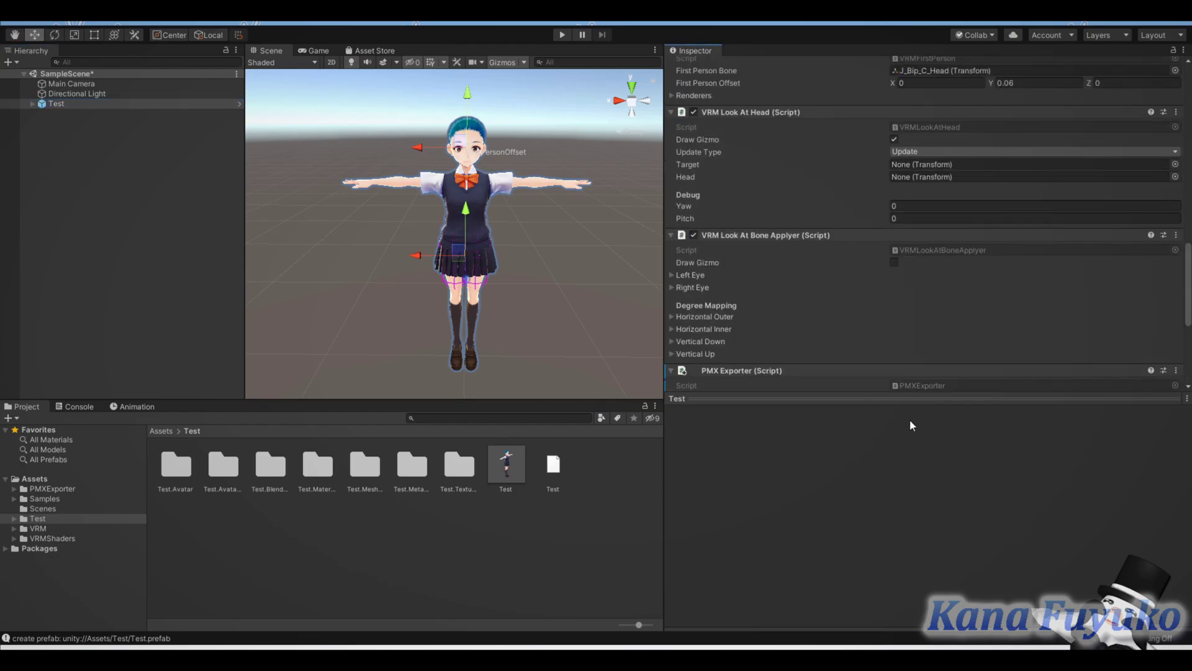
pyautogui.scroll(-5, 904, 373)
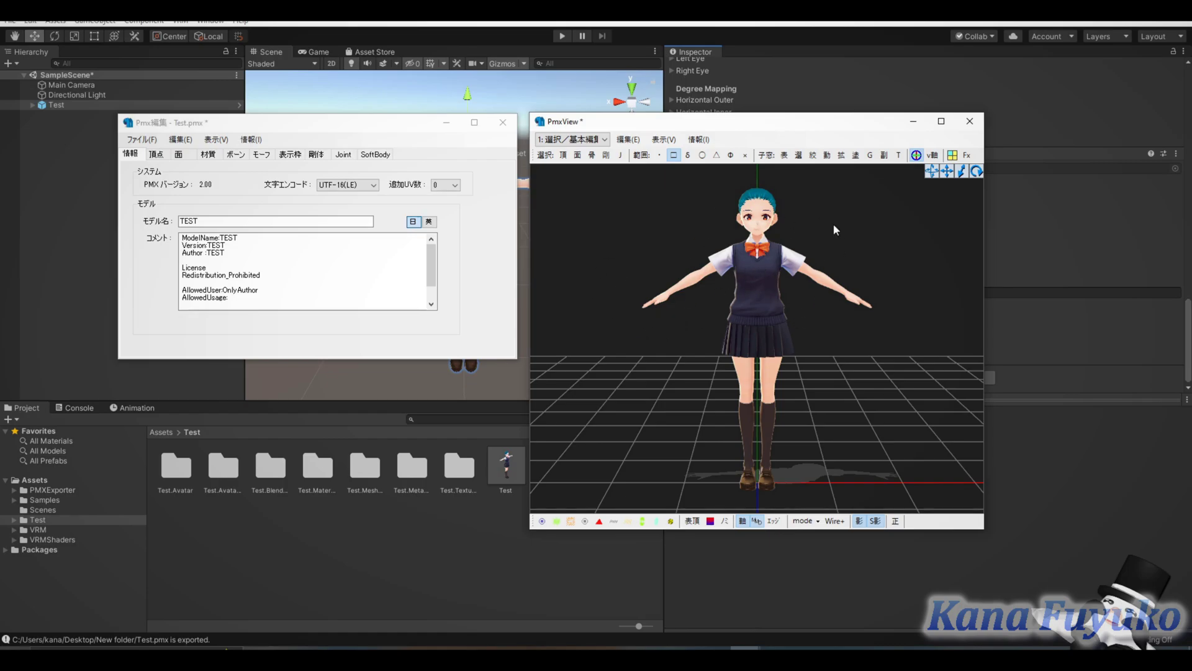
# Step: Show rigid bodies (剛) and joints (J) in the view, and review the 剛体 and Joint lists
pyautogui.click(605, 155)
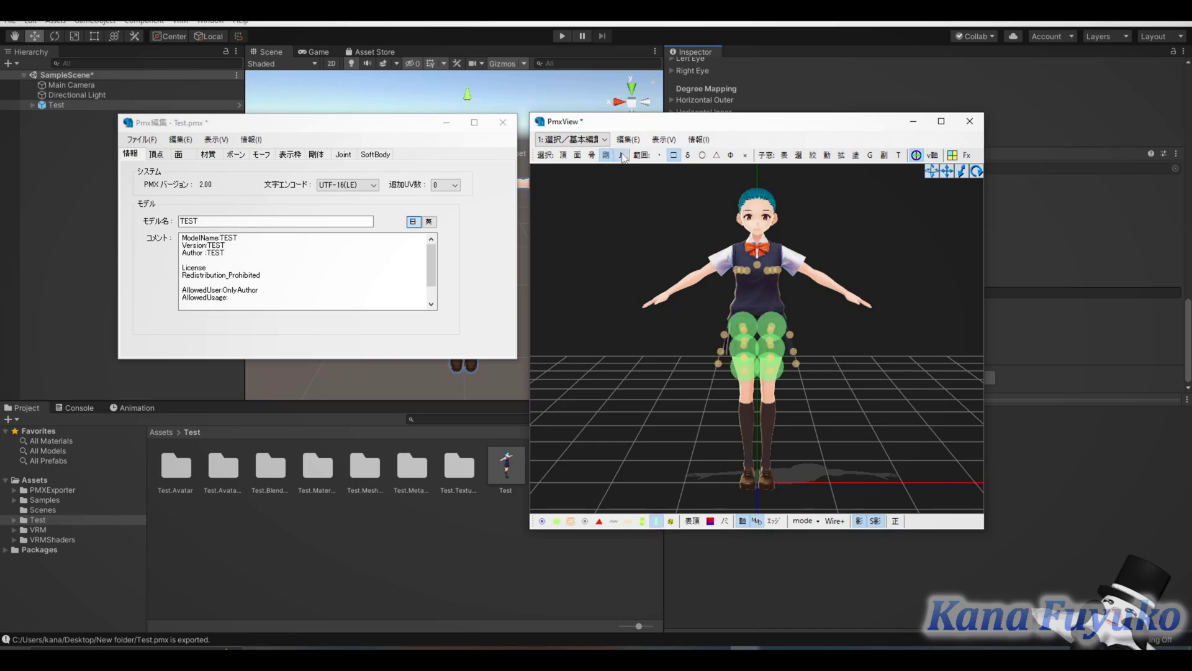
pyautogui.click(622, 155)
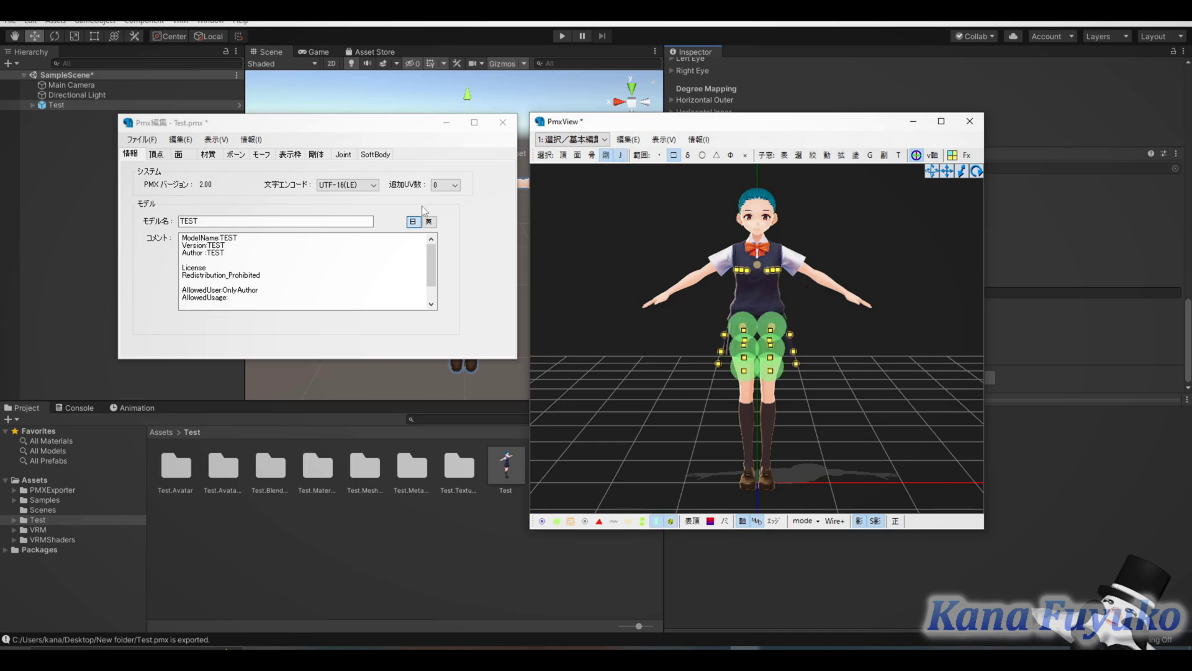
pyautogui.click(316, 154)
pyautogui.moveTo(217, 210); pyautogui.dragTo(190, 304)
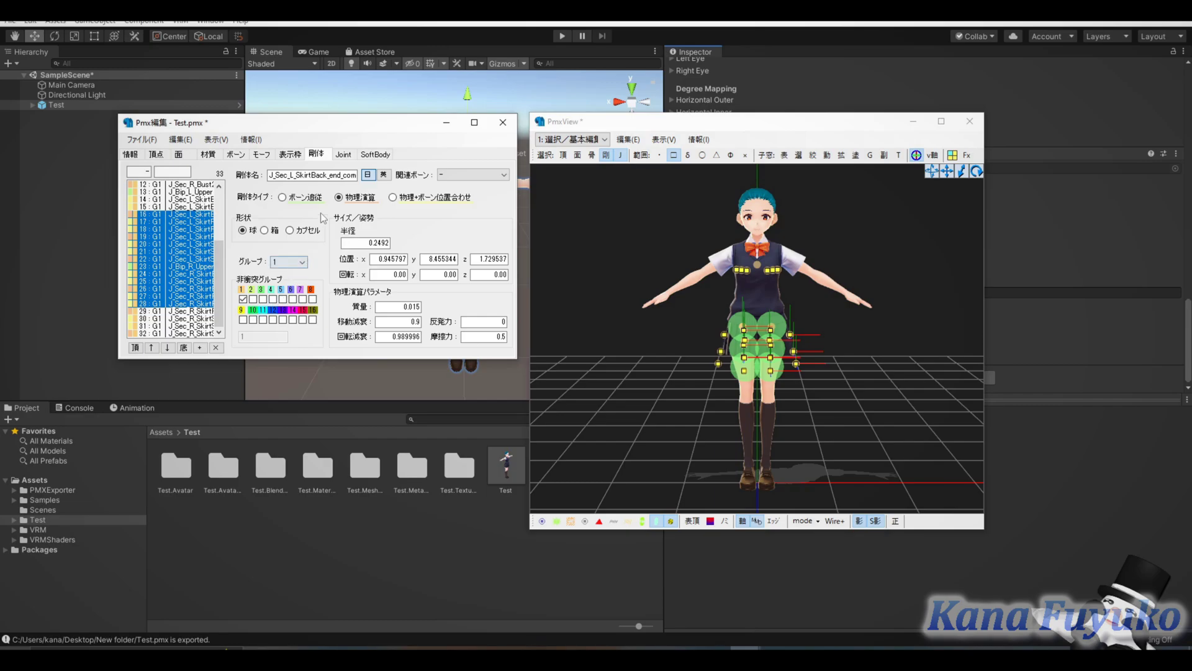
pyautogui.click(343, 154)
pyautogui.moveTo(180, 202); pyautogui.dragTo(187, 340)
# Step: Browse the モーフ list, selecting the へ and first face morphs, then bring up the ボーン list
pyautogui.click(262, 154)
pyautogui.click(289, 155)
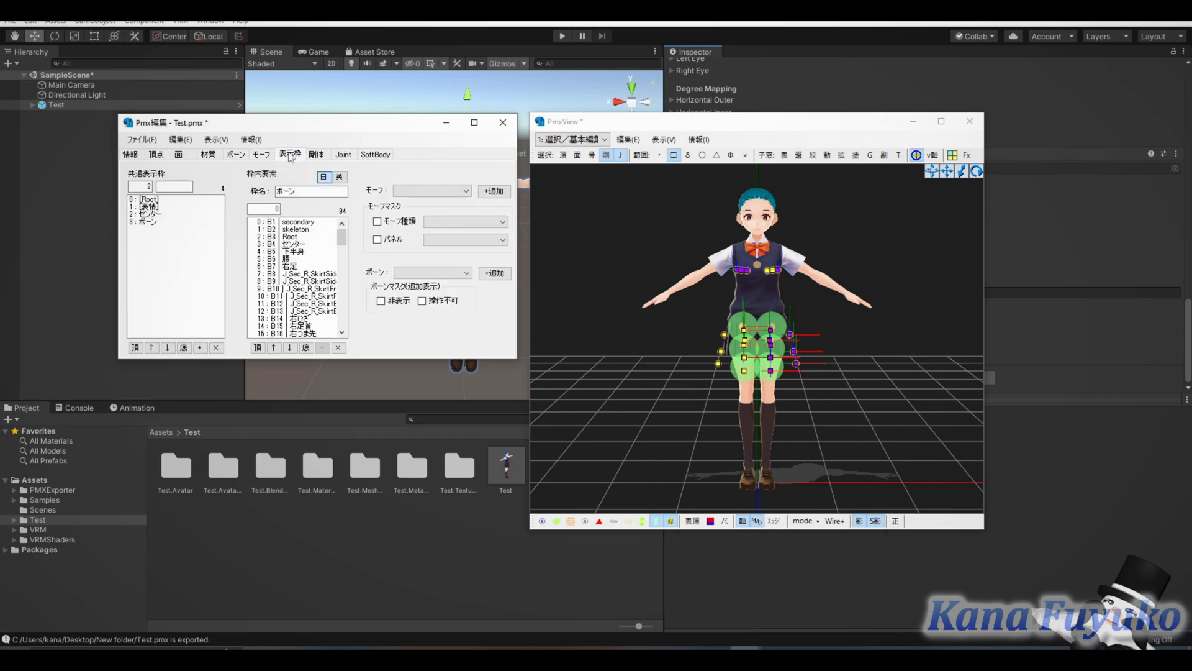
pyautogui.click(260, 155)
pyautogui.scroll(-7, 208, 202)
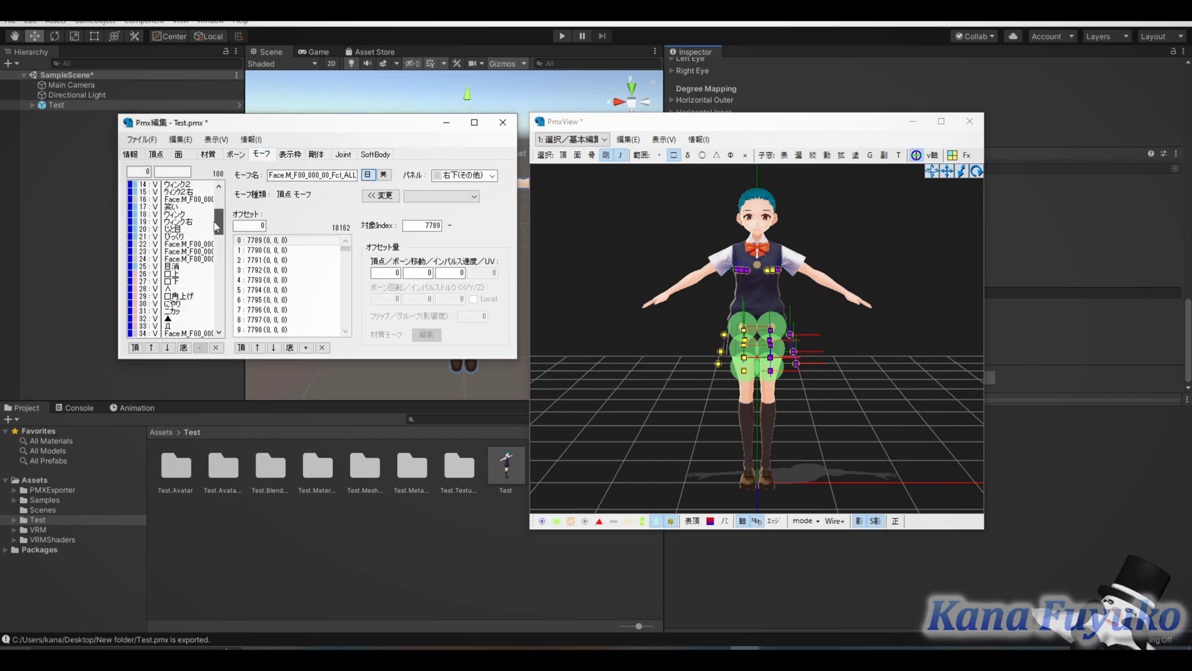
pyautogui.click(186, 237)
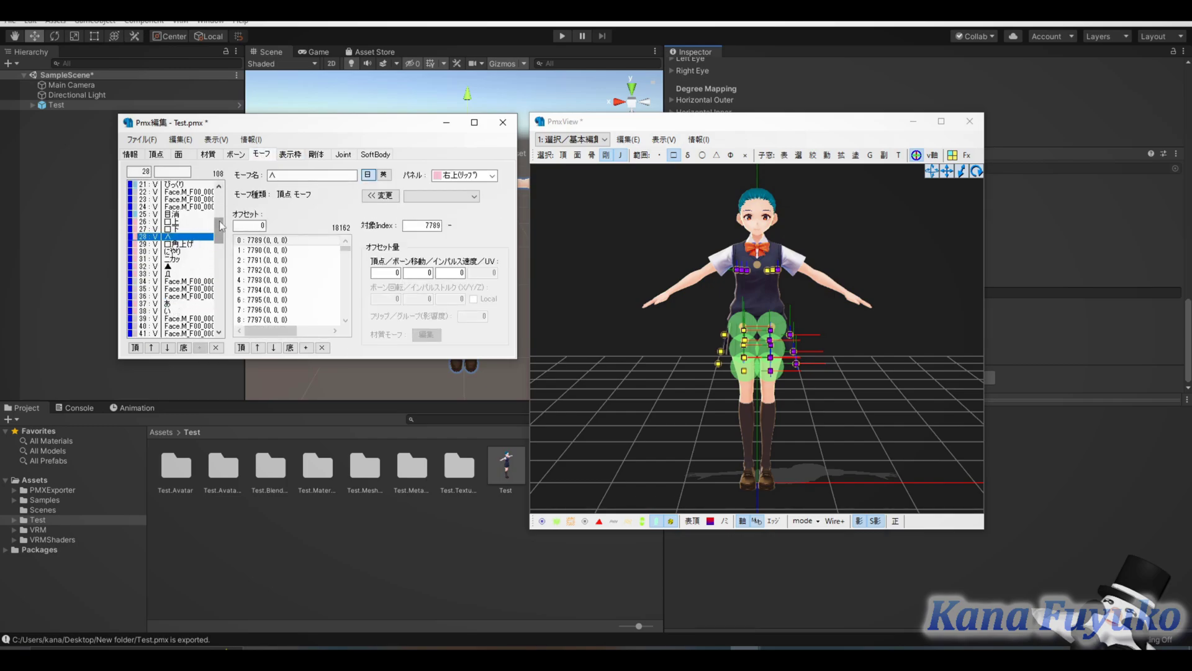
pyautogui.scroll(7, 208, 236)
pyautogui.click(204, 185)
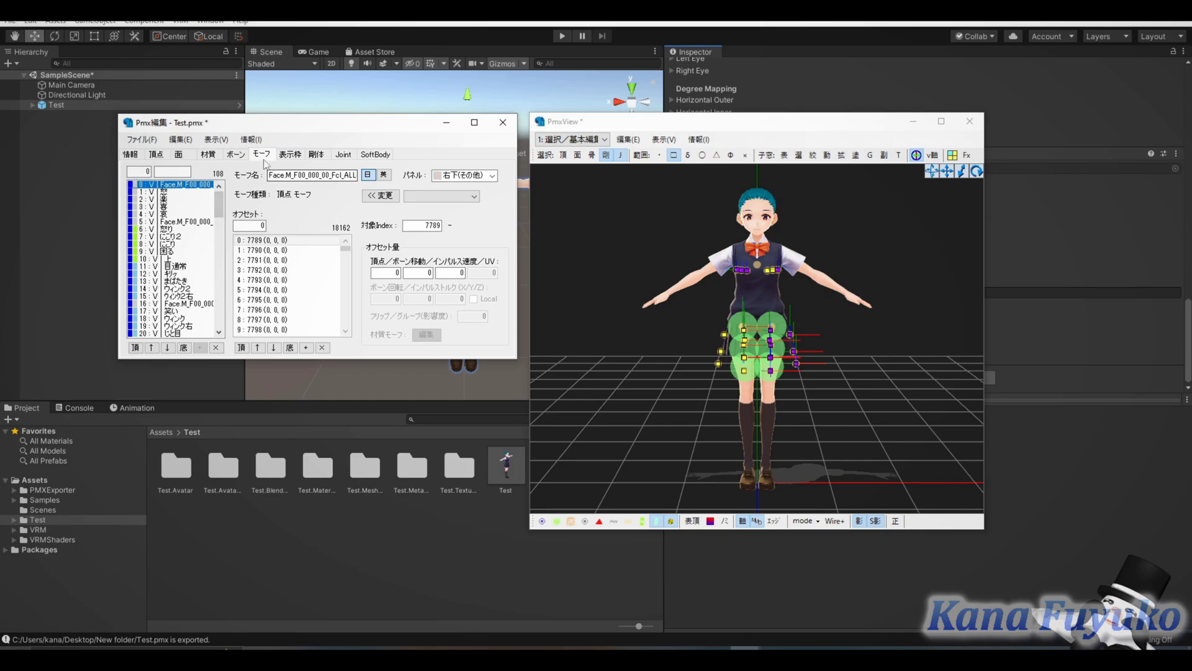
pyautogui.click(237, 155)
pyautogui.moveTo(218, 197)
pyautogui.mouseDown()
pyautogui.moveTo(219, 249)
pyautogui.moveTo(218, 197)
pyautogui.mouseUp()
# Step: Turn off 剛 and J, turn on 骨, then orbit and zoom to see the skeleton
pyautogui.click(620, 154)
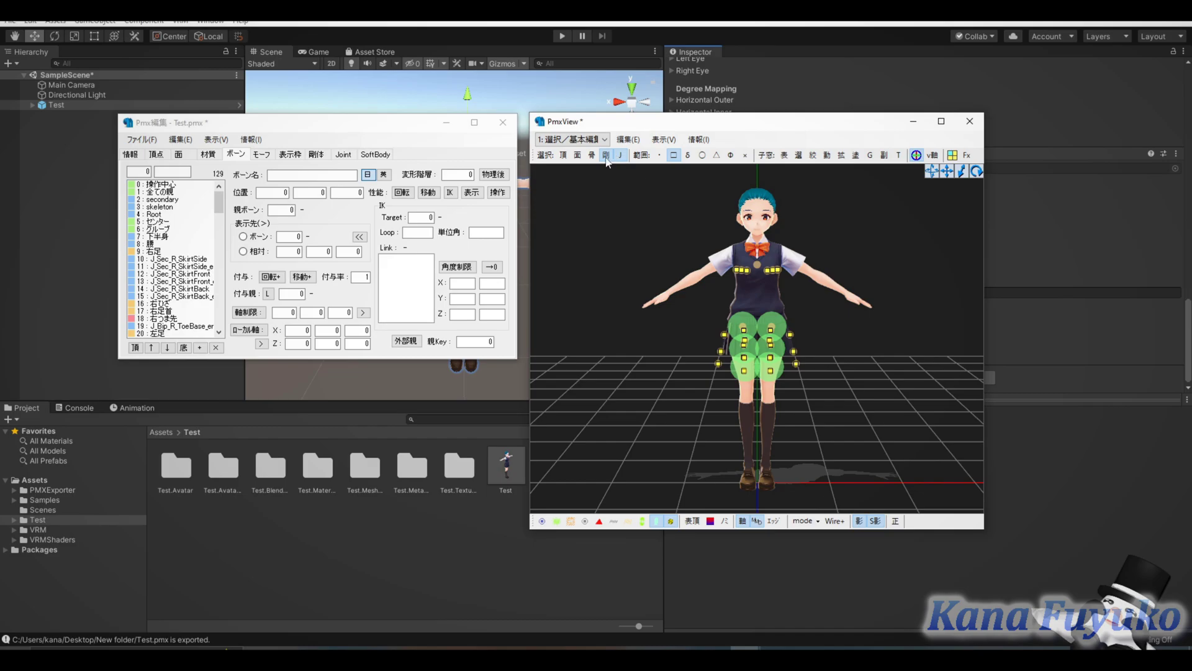
pyautogui.click(607, 155)
pyautogui.click(592, 155)
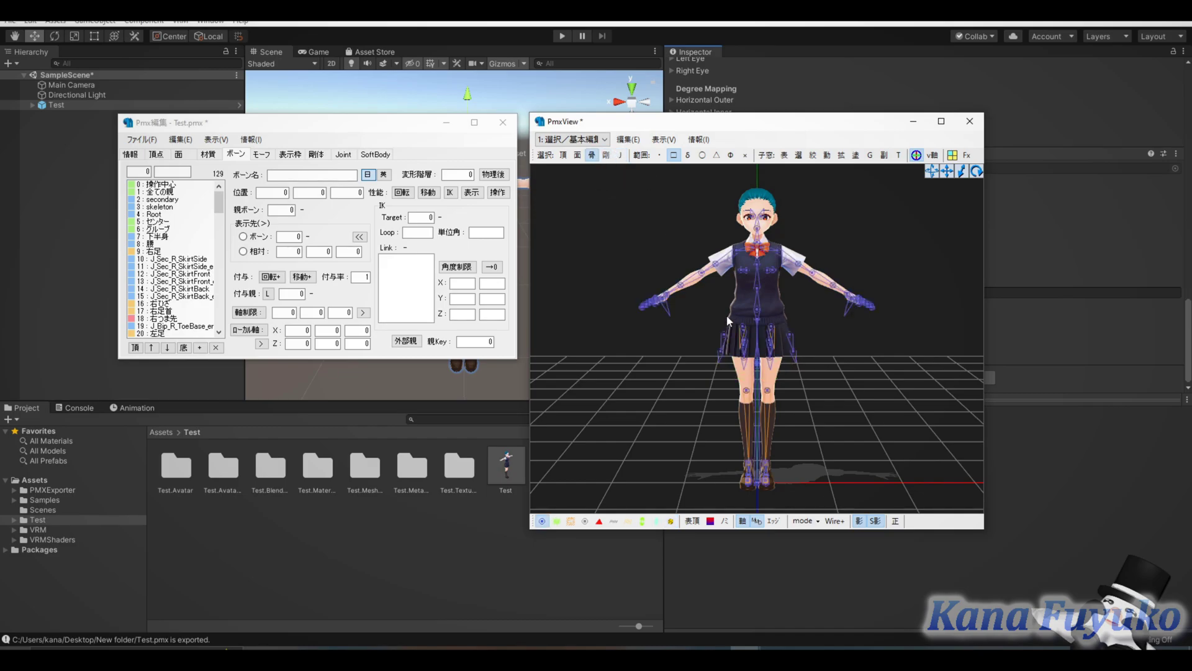
pyautogui.scroll(3, 672, 290)
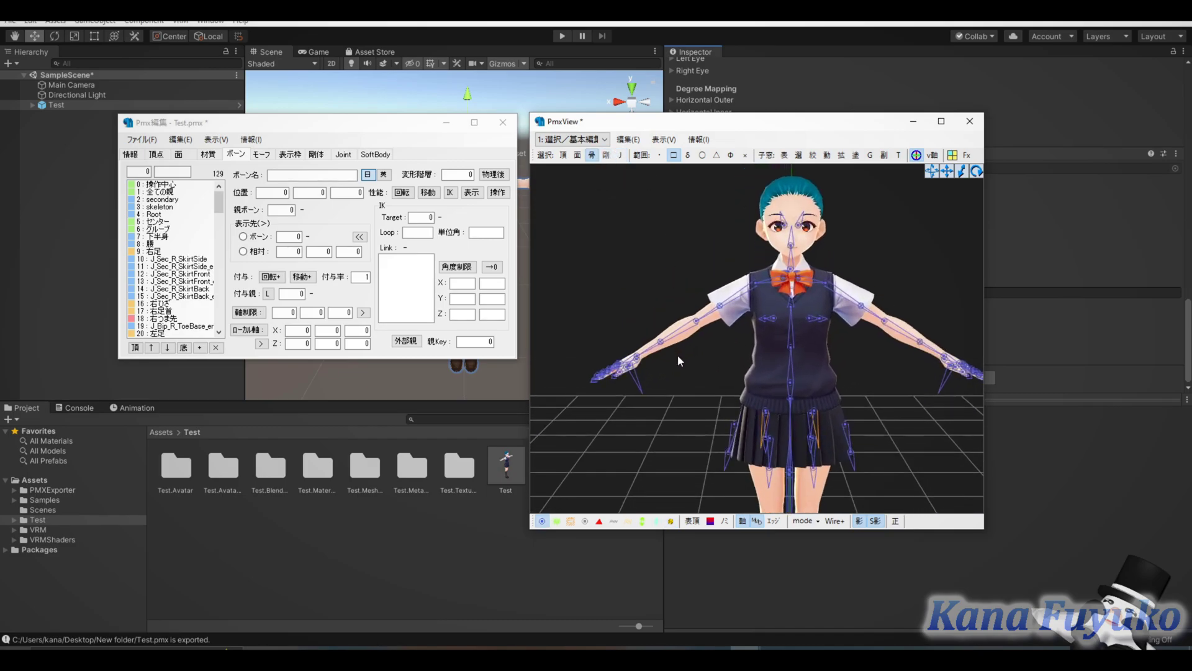
pyautogui.moveTo(677, 355); pyautogui.dragTo(599, 355, button='right')
pyautogui.scroll(2, 624, 364)
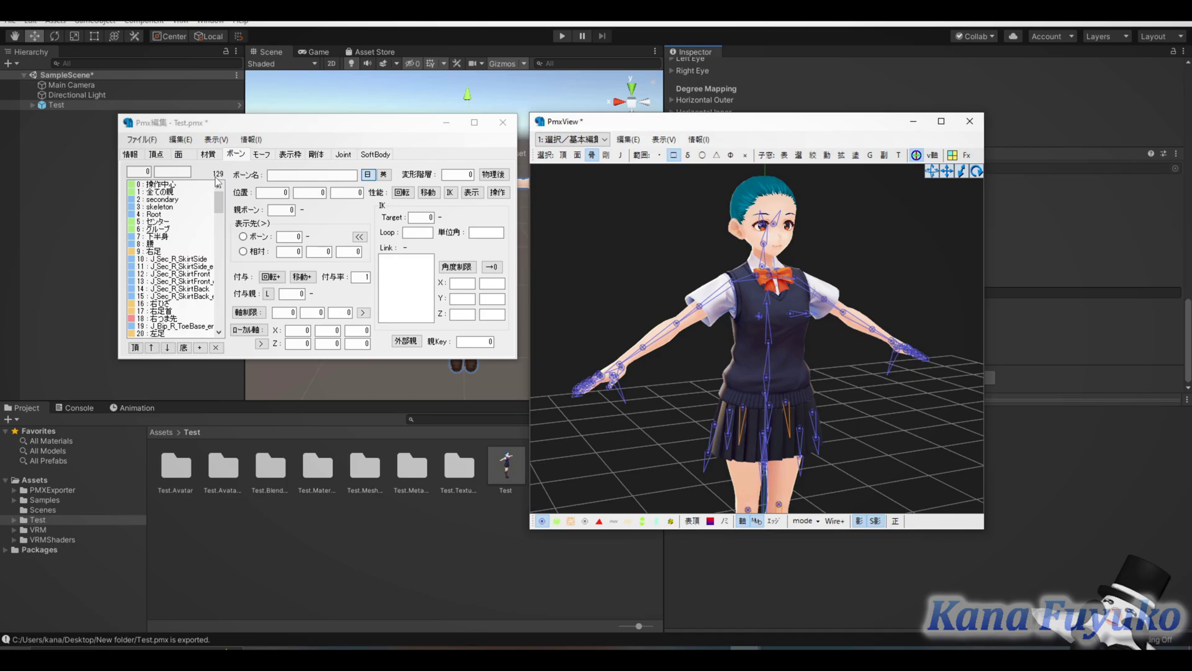
# Step: Run 編集 > プラグイン > User > Semi-Standard Bone Plugin > Semi-Standard Bones (PMX)
pyautogui.click(181, 139)
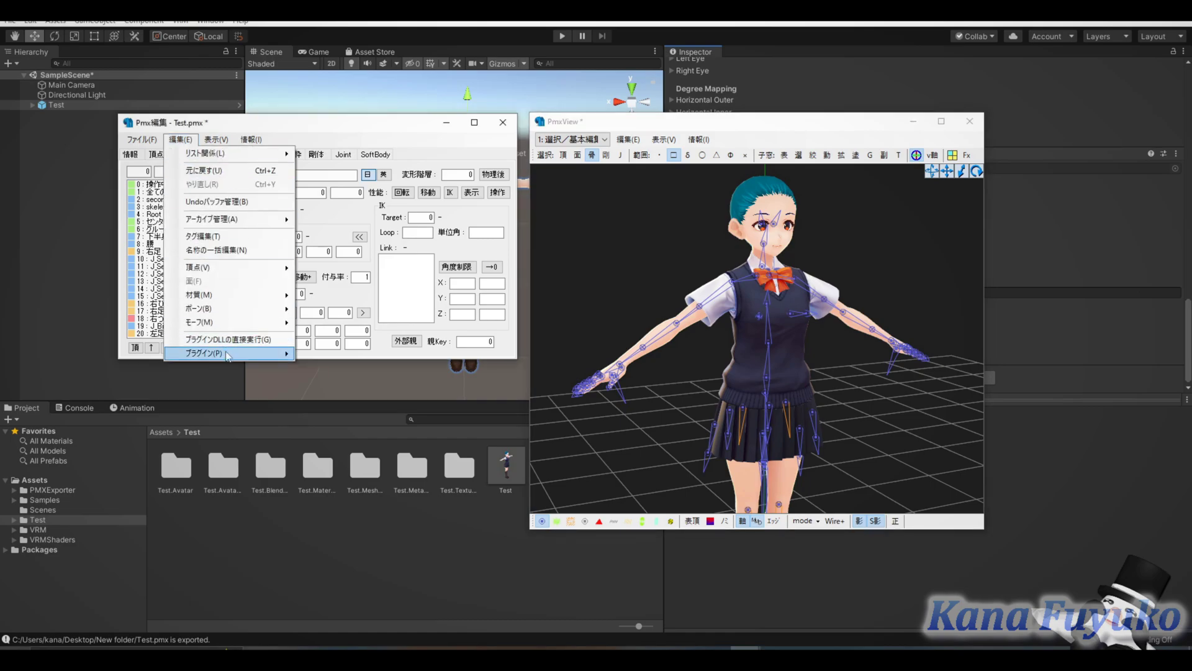
pyautogui.moveTo(227, 356)
pyautogui.moveTo(335, 397)
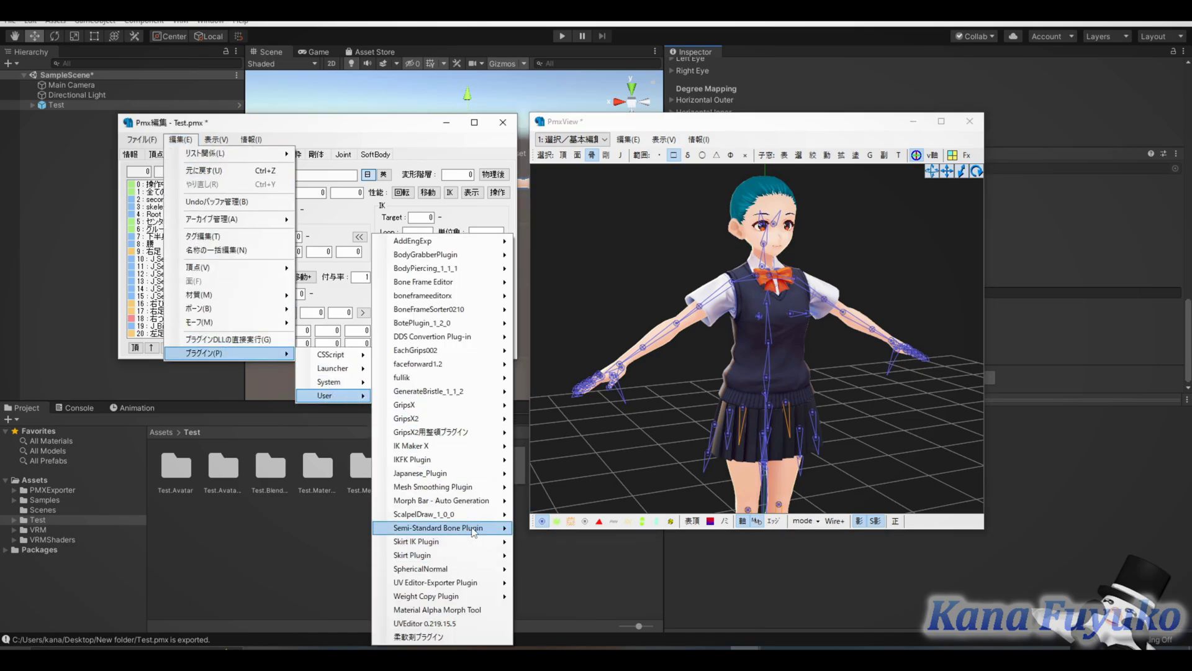
pyautogui.moveTo(474, 532)
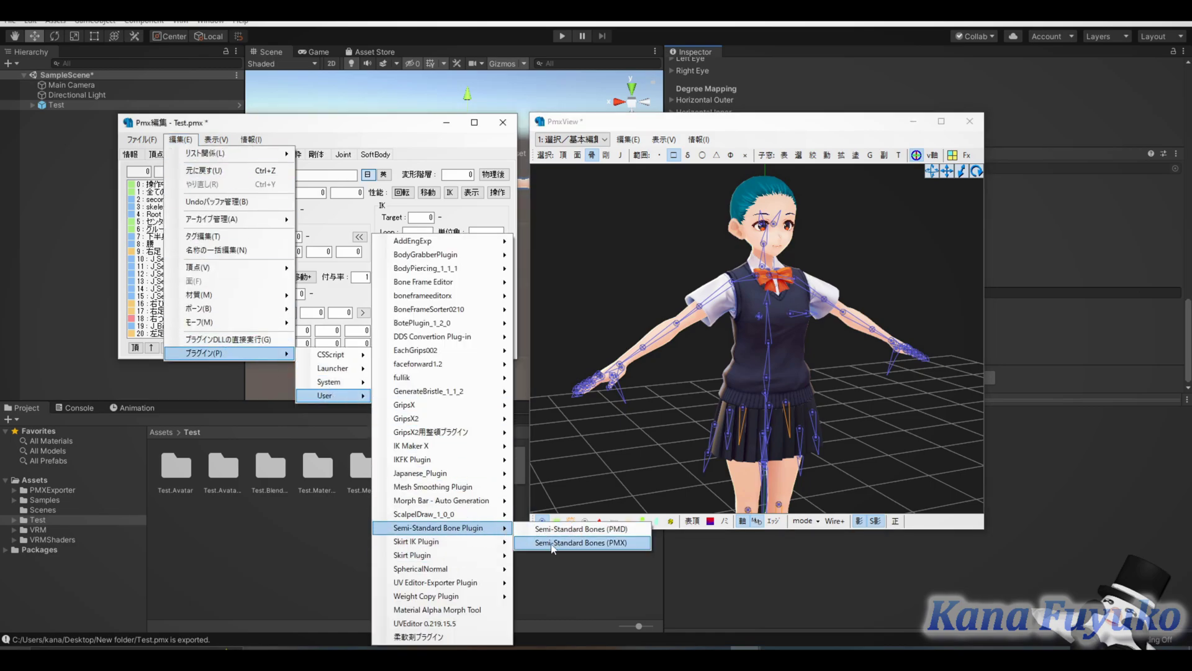
pyautogui.click(600, 544)
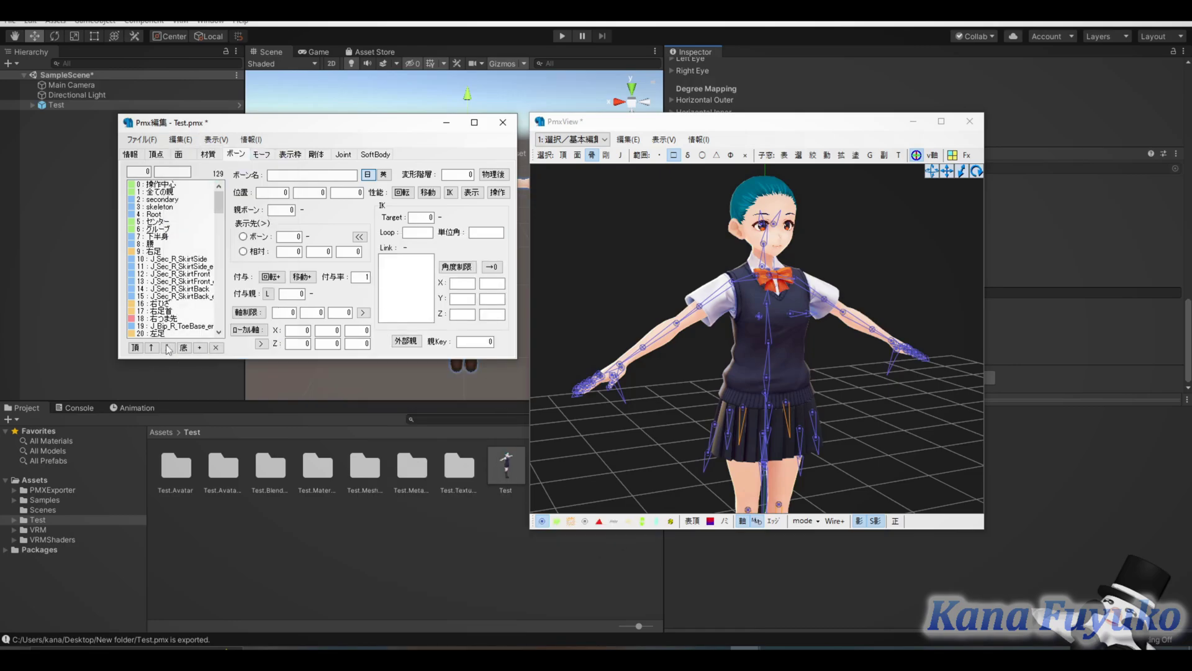
pyautogui.click(112, 375)
pyautogui.scroll(2, 676, 341)
pyautogui.scroll(-2, 647, 337)
pyautogui.moveTo(714, 298); pyautogui.dragTo(742, 411, button='middle')
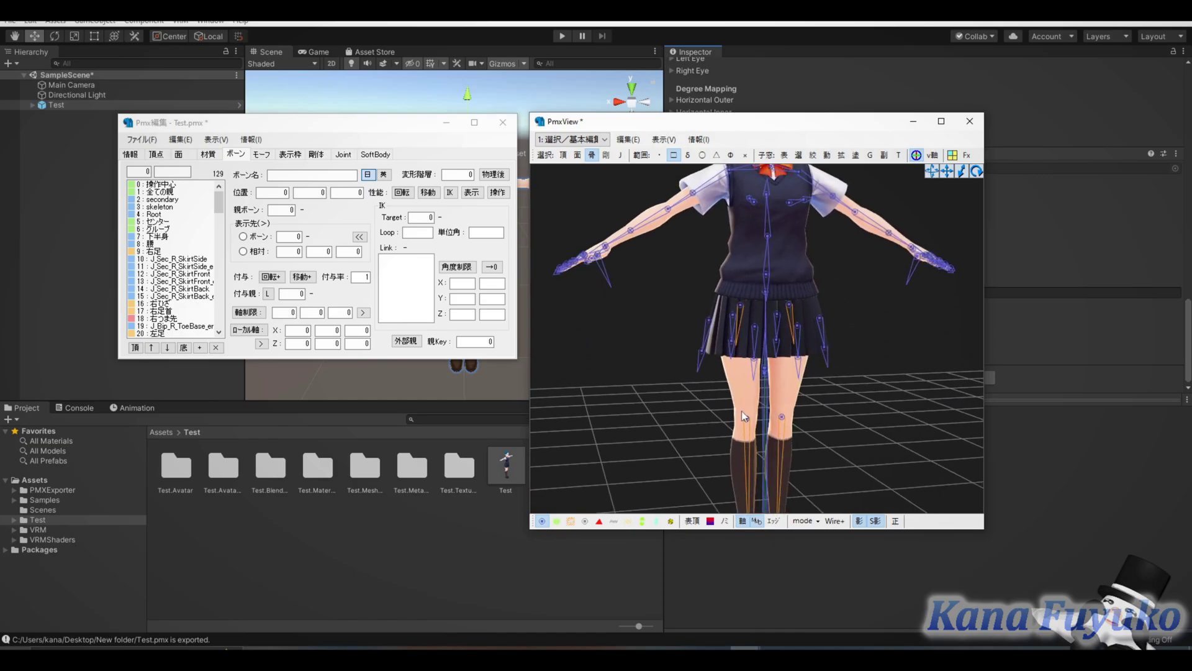
pyautogui.scroll(-3, 741, 411)
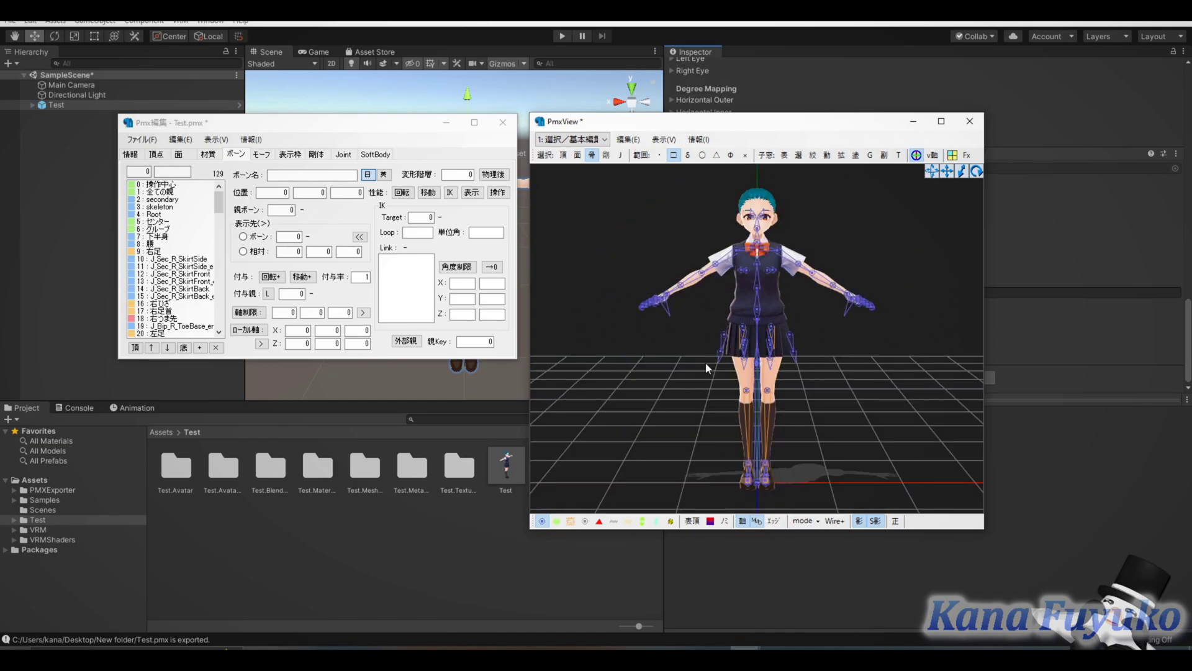
pyautogui.moveTo(705, 363)
pyautogui.mouseDown(button='right')
pyautogui.moveTo(717, 368)
pyautogui.moveTo(708, 364)
pyautogui.mouseUp(button='right')
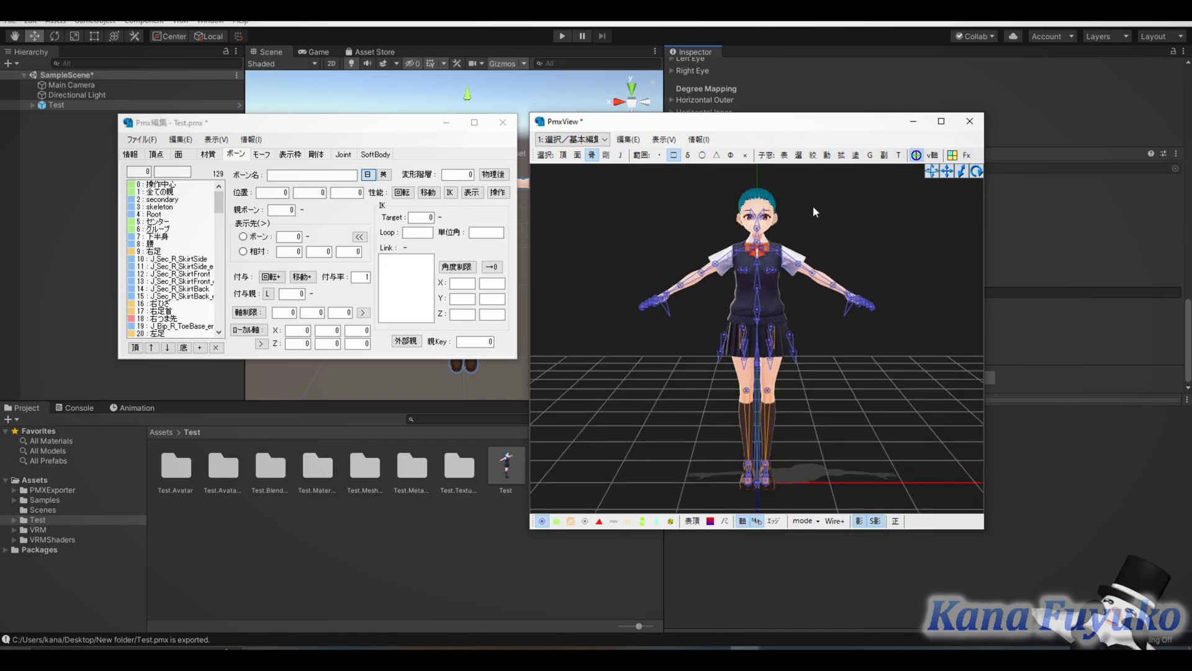